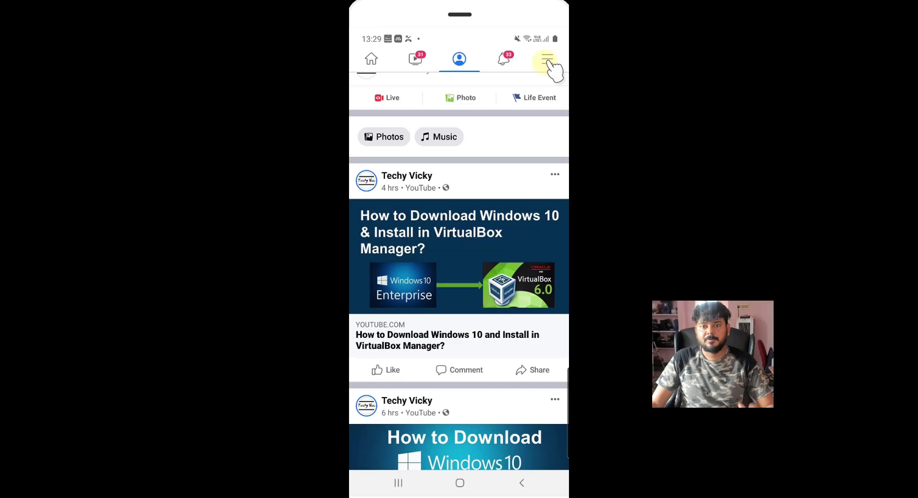
# Open Settings from the Settings & Privacy menu and scroll to the Security section
pyautogui.click(548, 59)
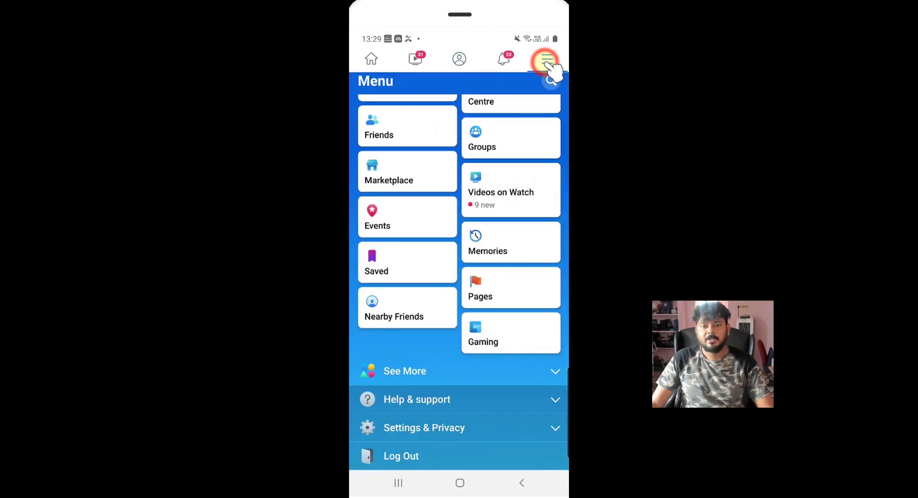
pyautogui.click(485, 428)
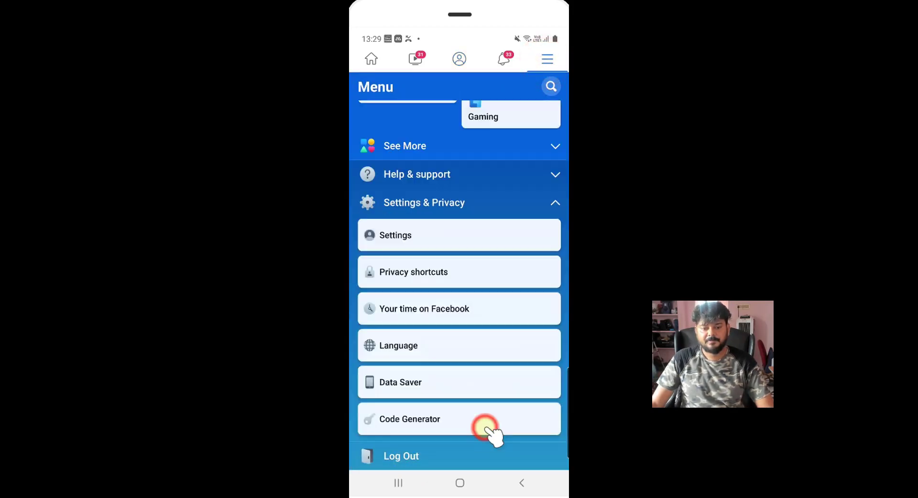
pyautogui.click(447, 237)
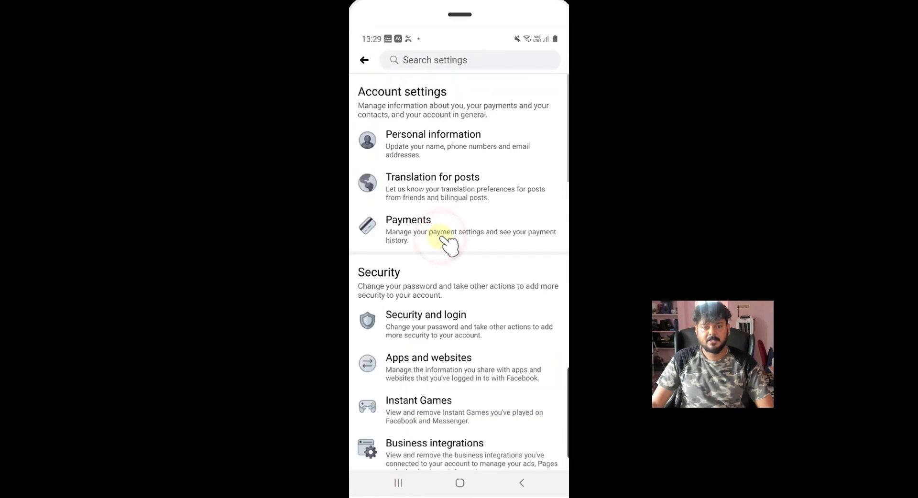
pyautogui.moveTo(430, 337); pyautogui.dragTo(395, 188)
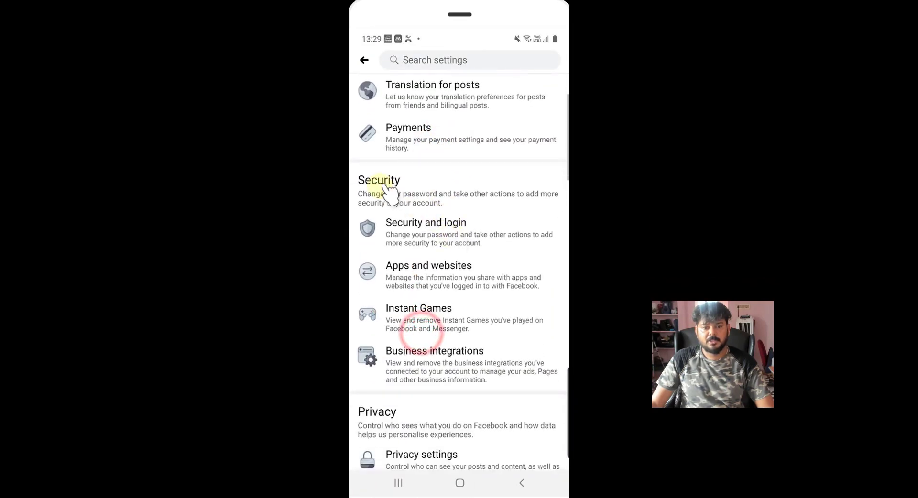
# In Security and login, start two-factor authentication using the Authentication app method
pyautogui.click(477, 237)
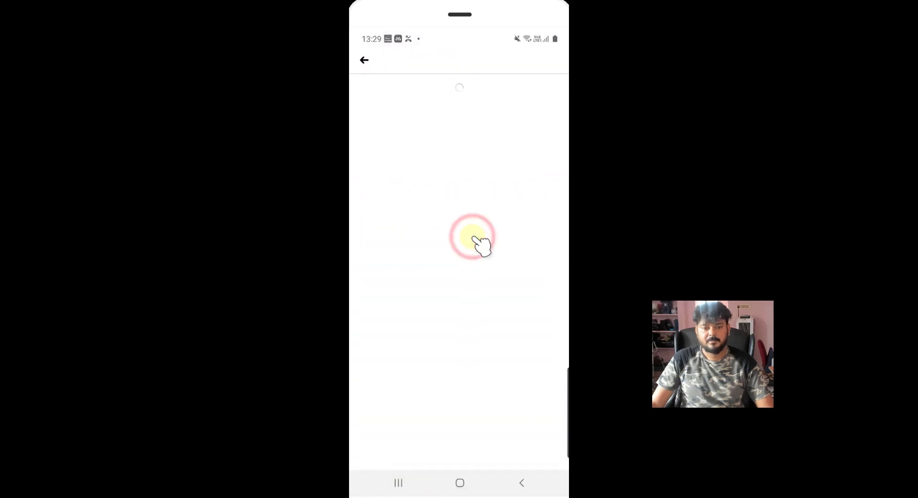
pyautogui.moveTo(475, 410); pyautogui.dragTo(504, 236)
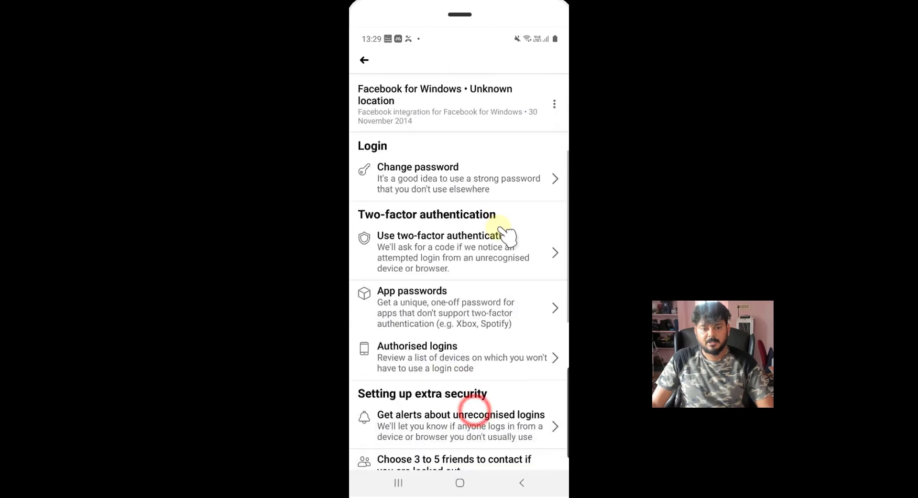
pyautogui.click(483, 248)
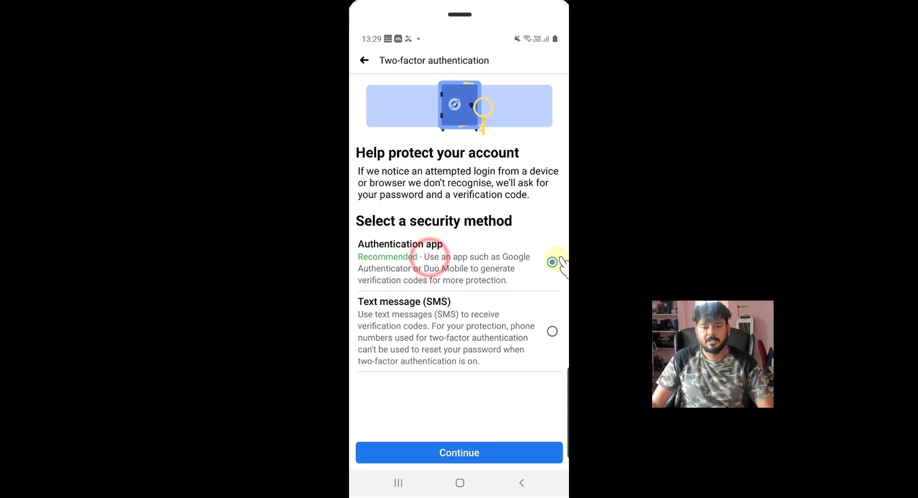
pyautogui.click(485, 452)
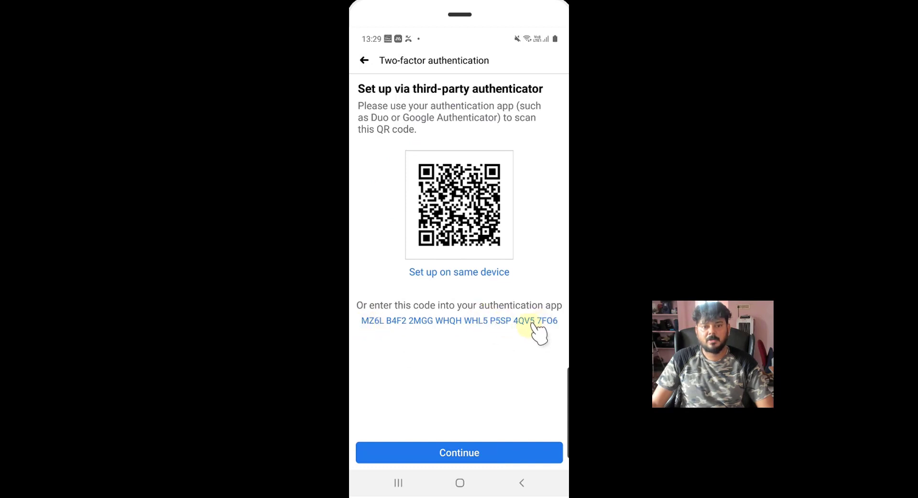
# Launch the already installed Google Authenticator from its Play Store page
pyautogui.click(460, 483)
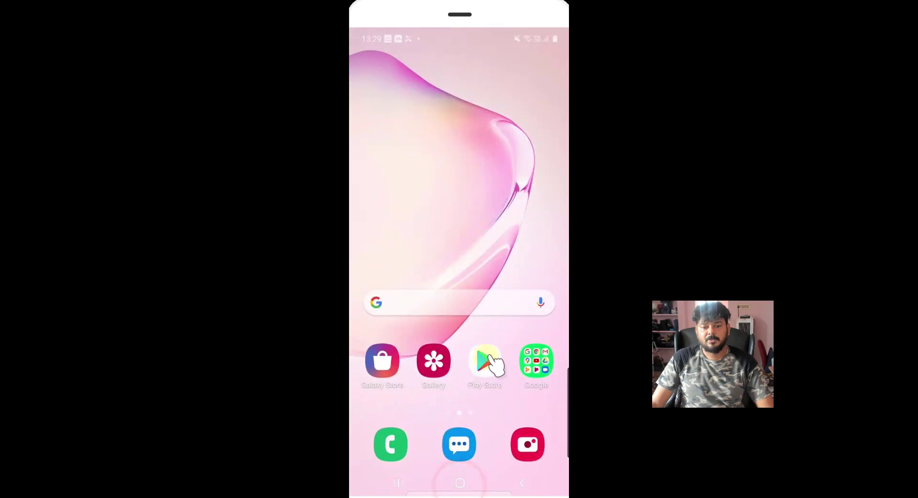
pyautogui.click(485, 358)
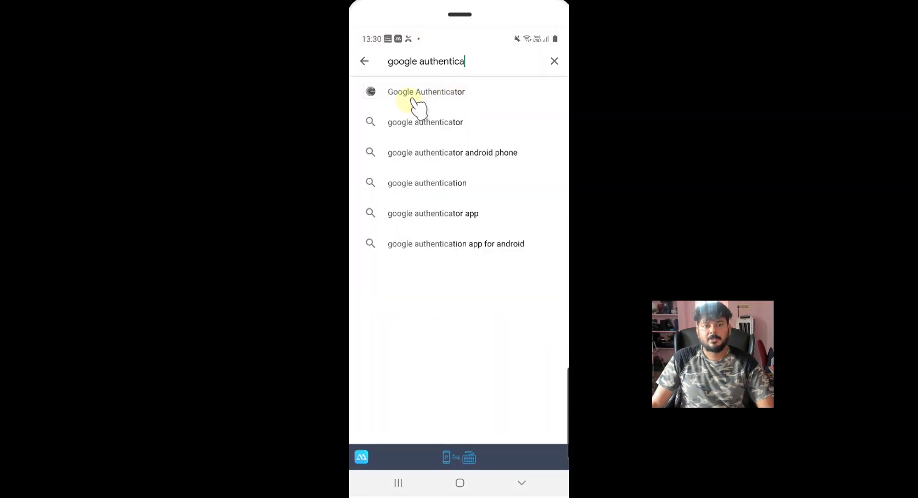
pyautogui.click(442, 93)
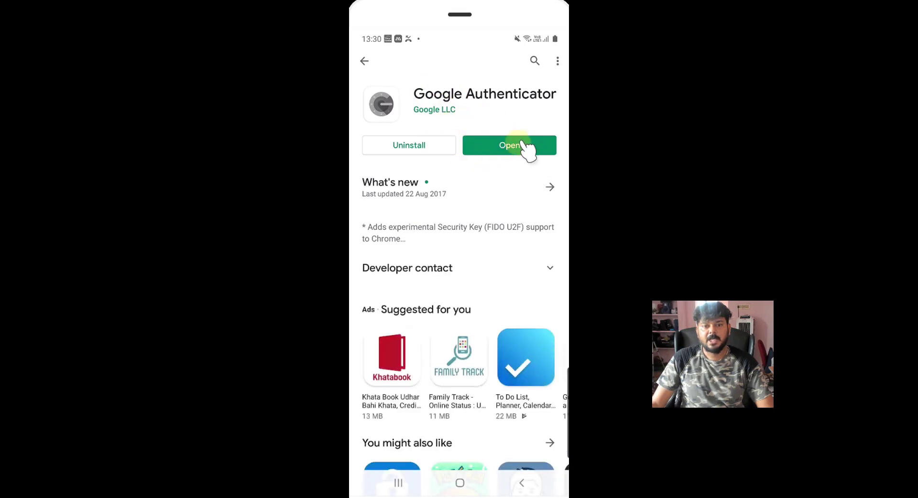
pyautogui.click(514, 147)
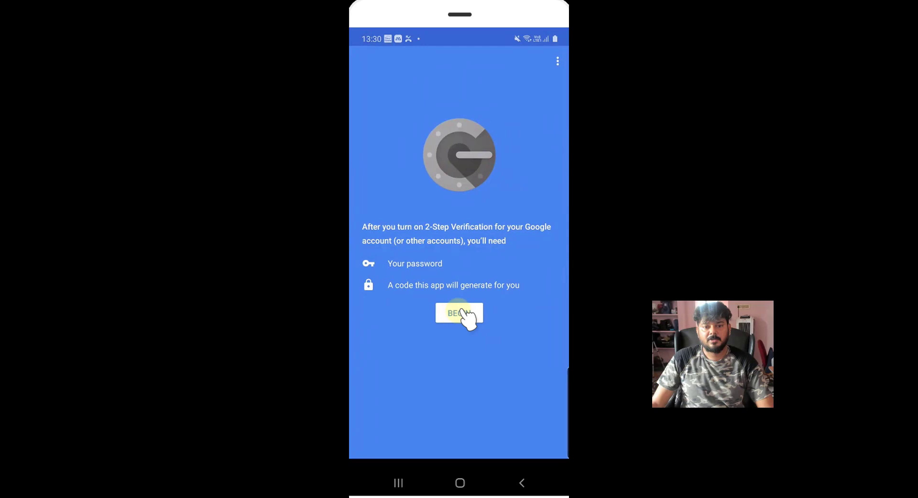
# Step through Google Authenticator's intro pages to reach the add-account options
pyautogui.click(459, 313)
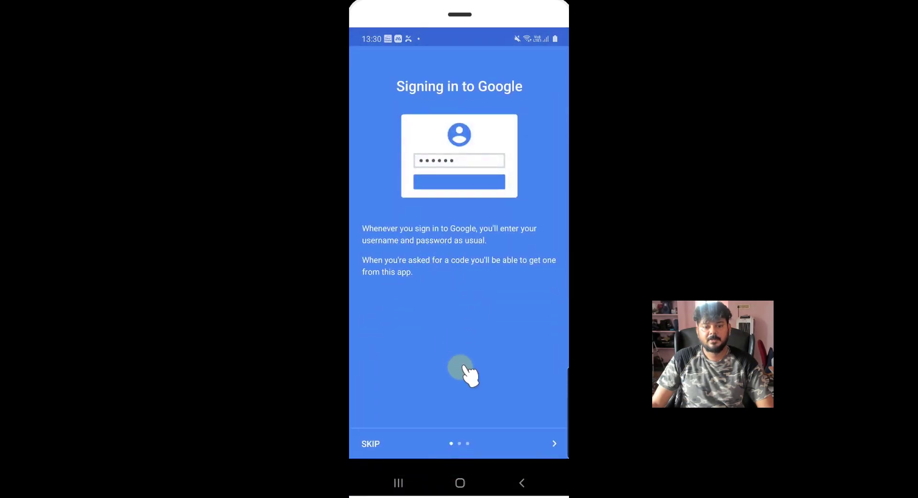
pyautogui.moveTo(483, 363); pyautogui.dragTo(459, 295)
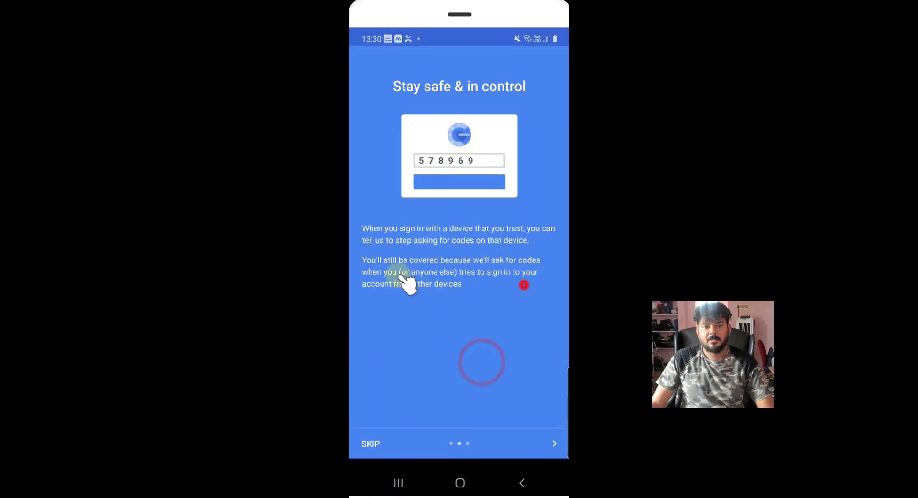
pyautogui.moveTo(523, 282); pyautogui.dragTo(434, 311)
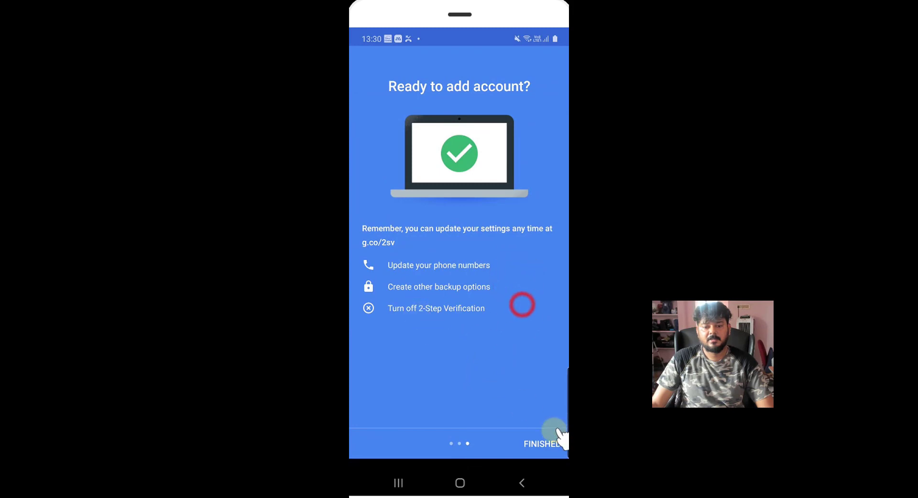
pyautogui.click(545, 443)
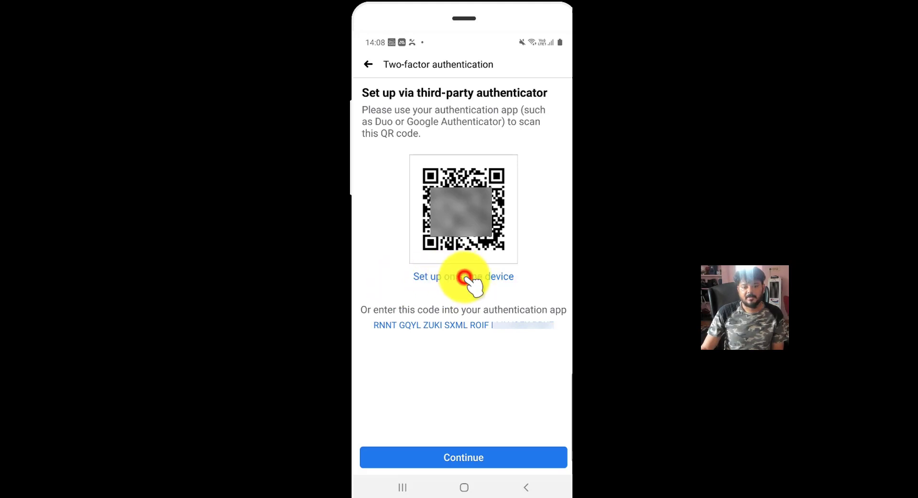
# Send Facebook's setup key to Google Authenticator on this phone, always using it, and save the key
pyautogui.click(465, 277)
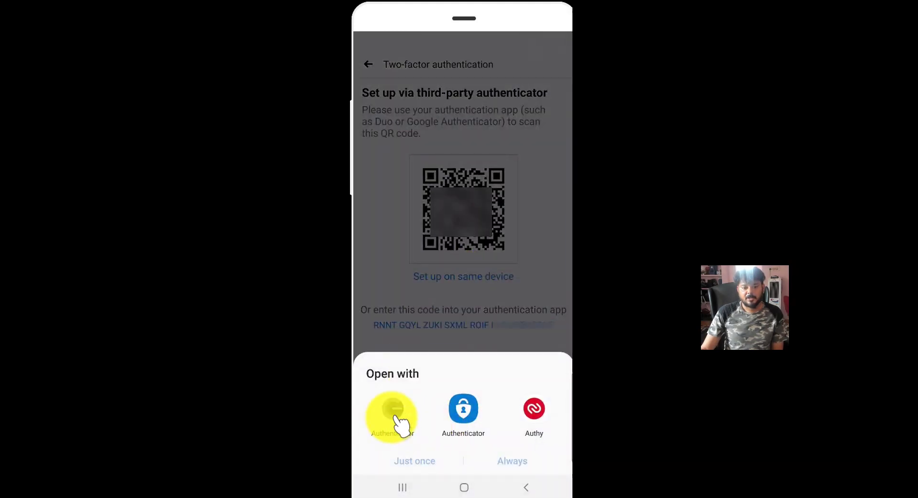
pyautogui.click(393, 412)
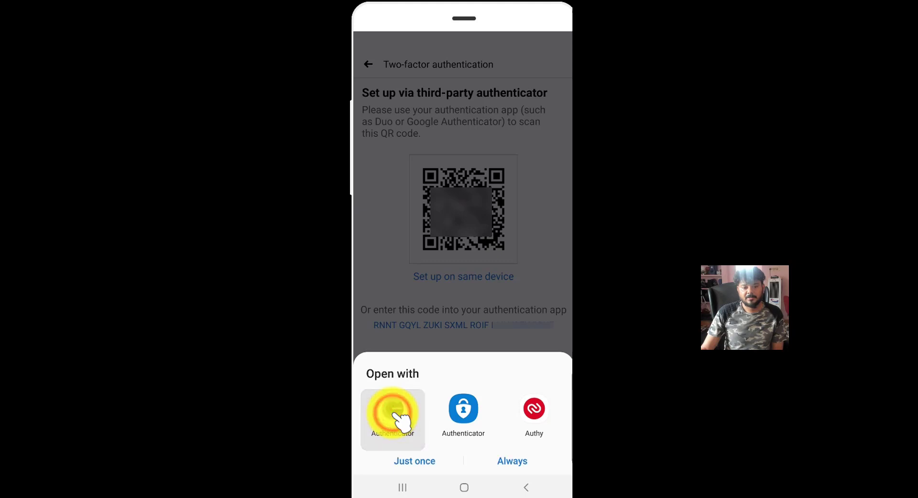
pyautogui.click(520, 458)
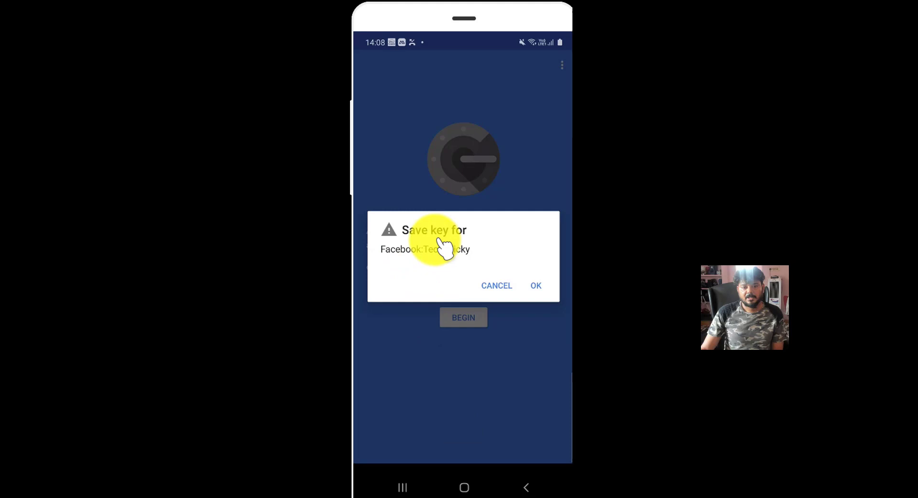
pyautogui.click(534, 286)
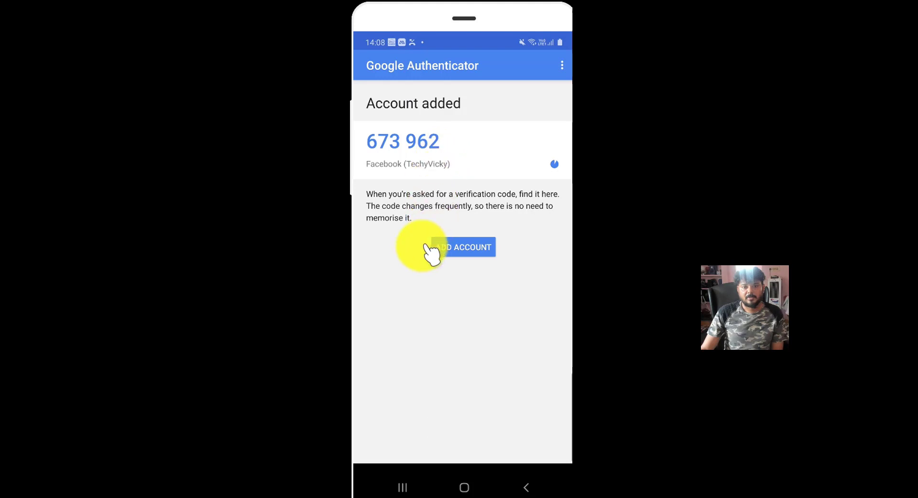
# Start a manual key entry in Google Authenticator and copy Facebook's setup key for it
pyautogui.click(458, 251)
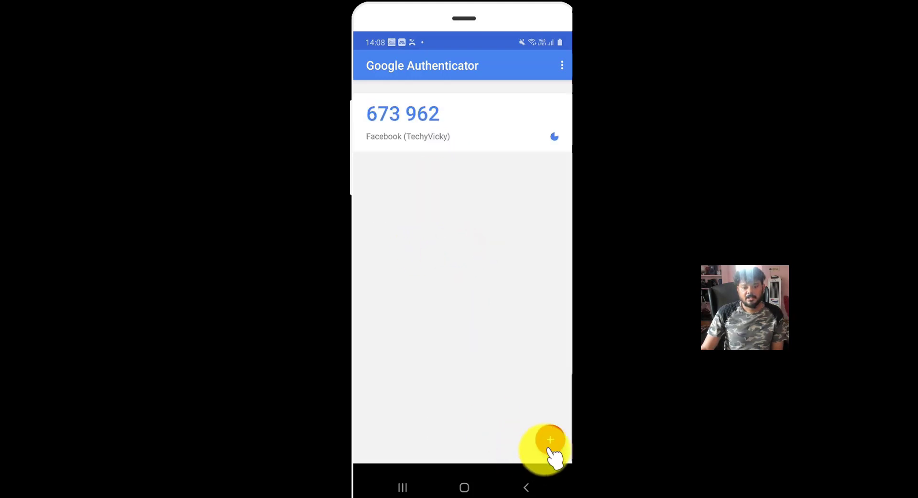
pyautogui.click(551, 441)
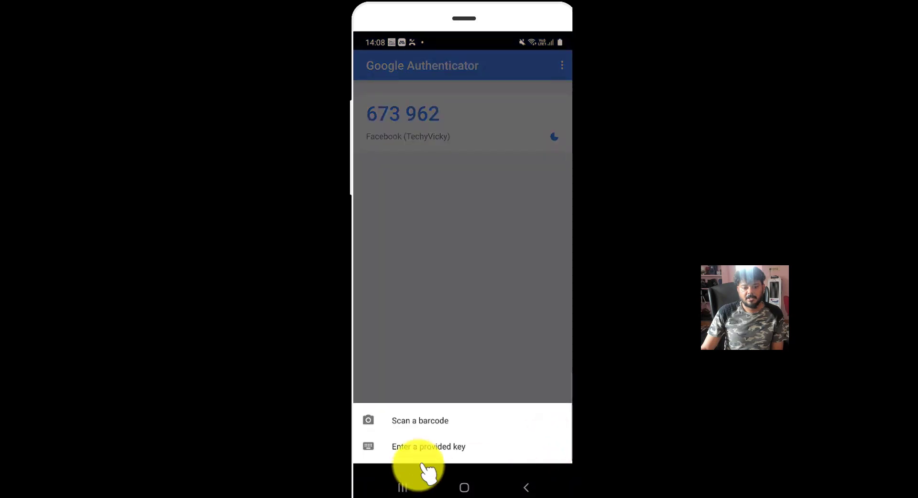
pyautogui.click(428, 449)
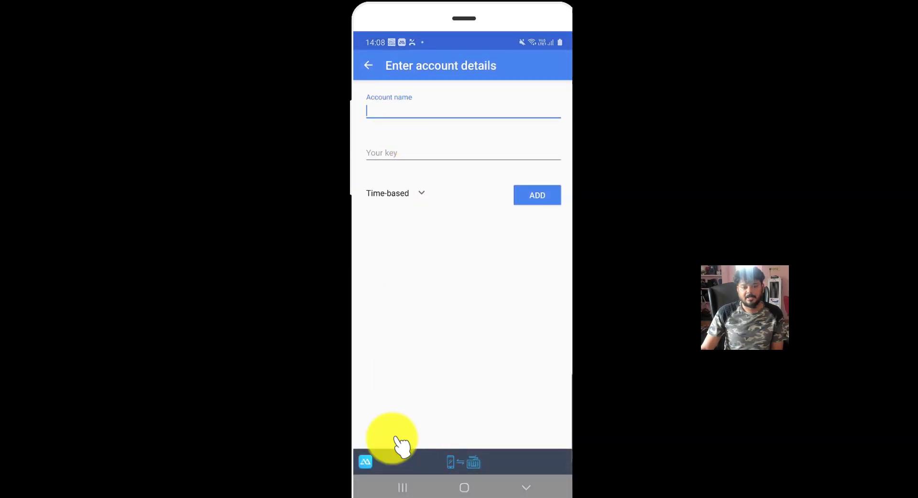
pyautogui.click(395, 484)
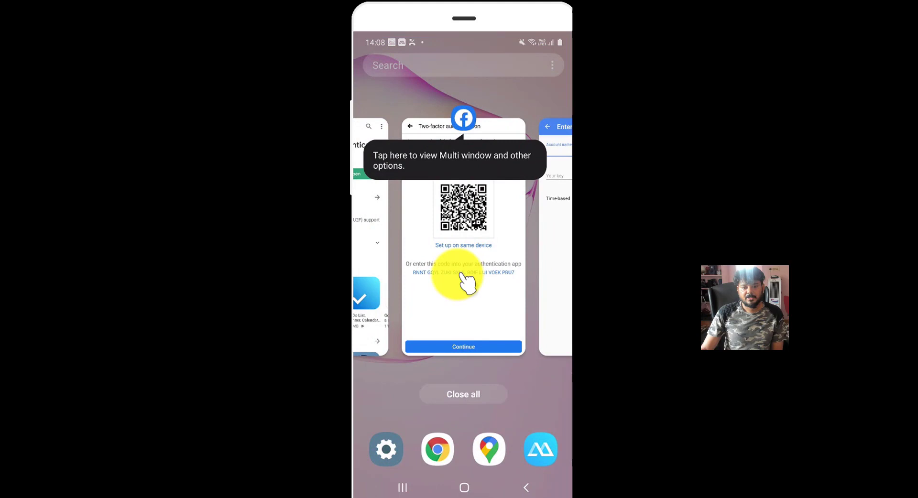
pyautogui.click(455, 307)
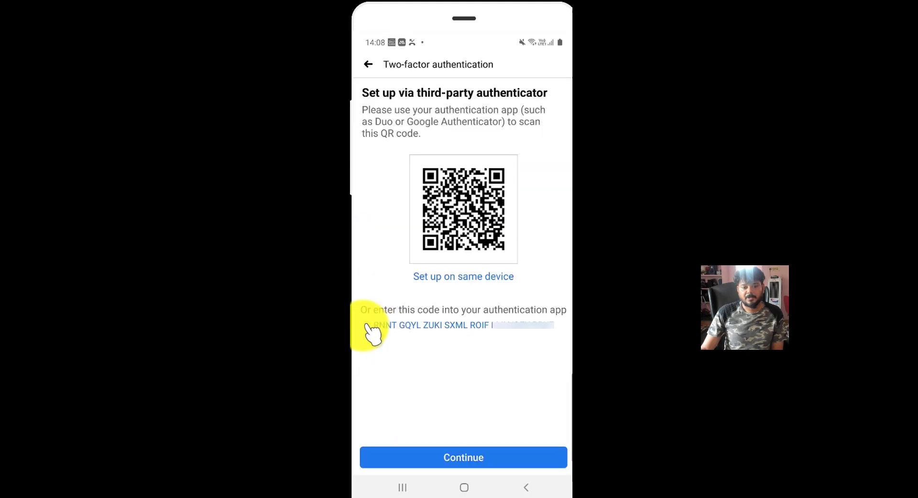
pyautogui.click(456, 322)
pyautogui.click(400, 486)
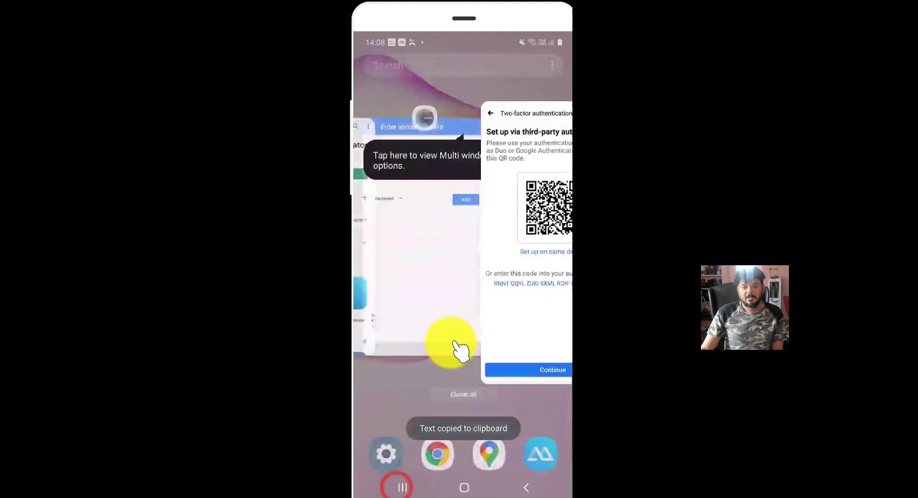
pyautogui.click(455, 253)
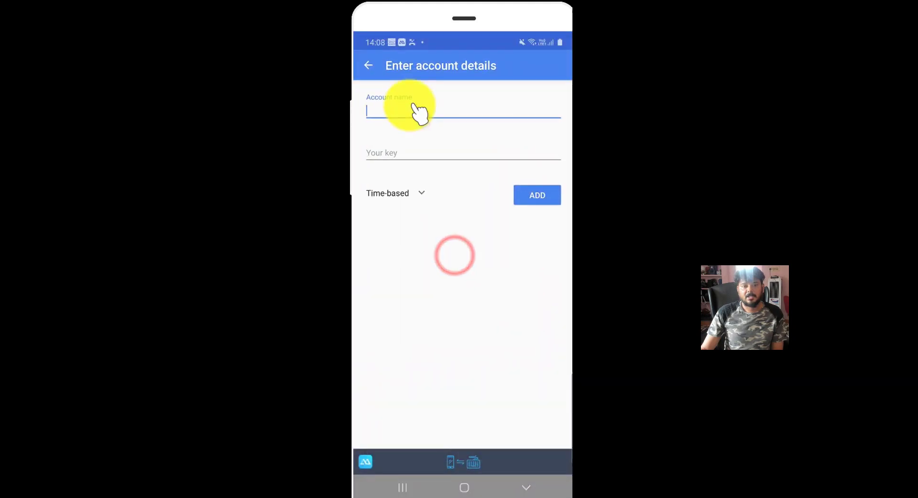
# Paste the setup key to add the Facebook account, then return to Facebook's setup page
pyautogui.click(405, 152)
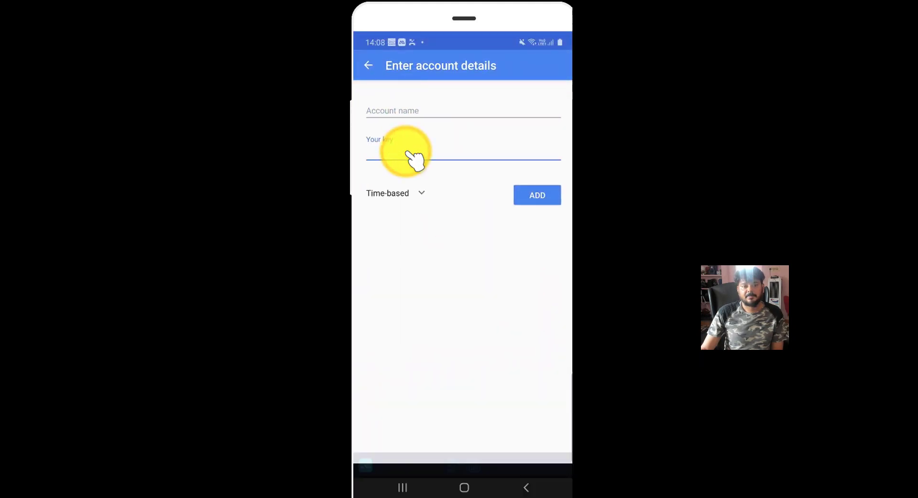
pyautogui.click(406, 152)
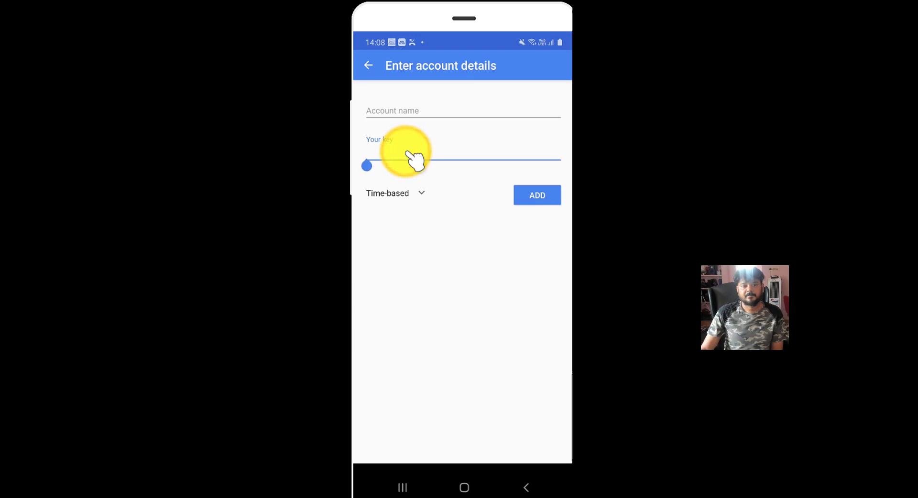
pyautogui.click(375, 135)
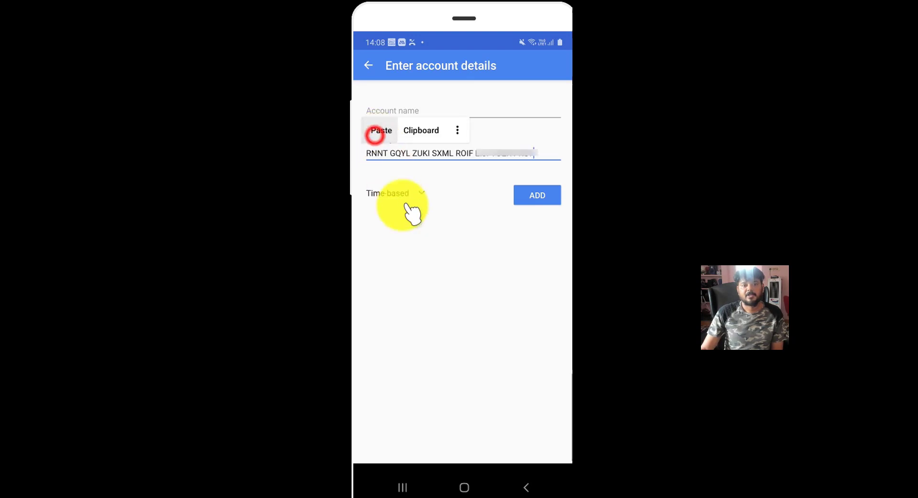
pyautogui.click(368, 67)
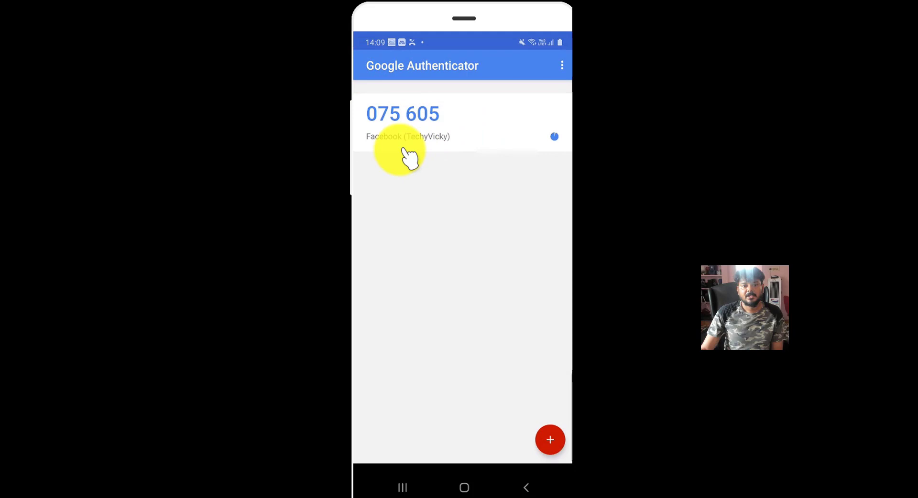
pyautogui.click(401, 485)
pyautogui.click(491, 261)
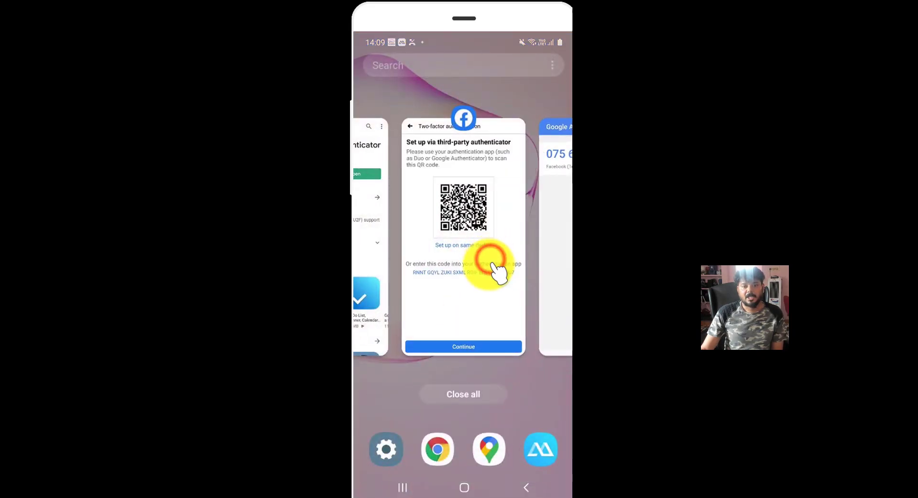
pyautogui.click(494, 326)
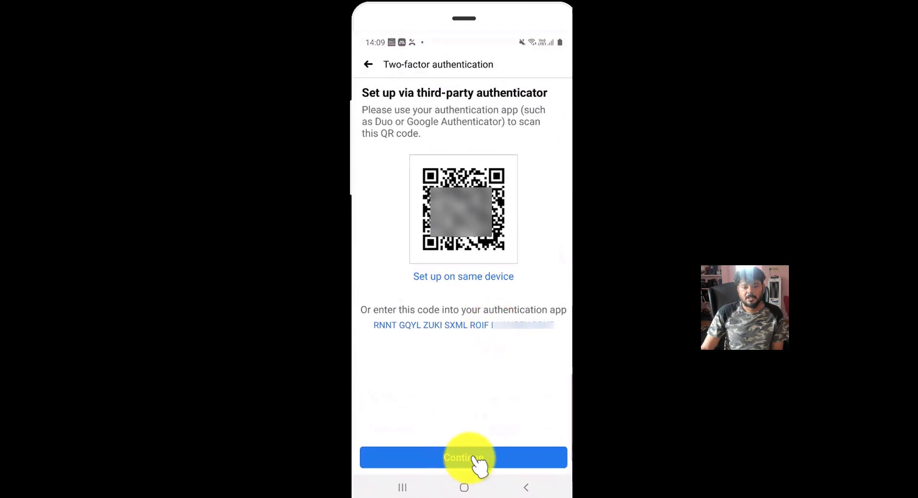
# Continue to the confirmation code field and switch to the Samsung numeric keypad
pyautogui.click(471, 458)
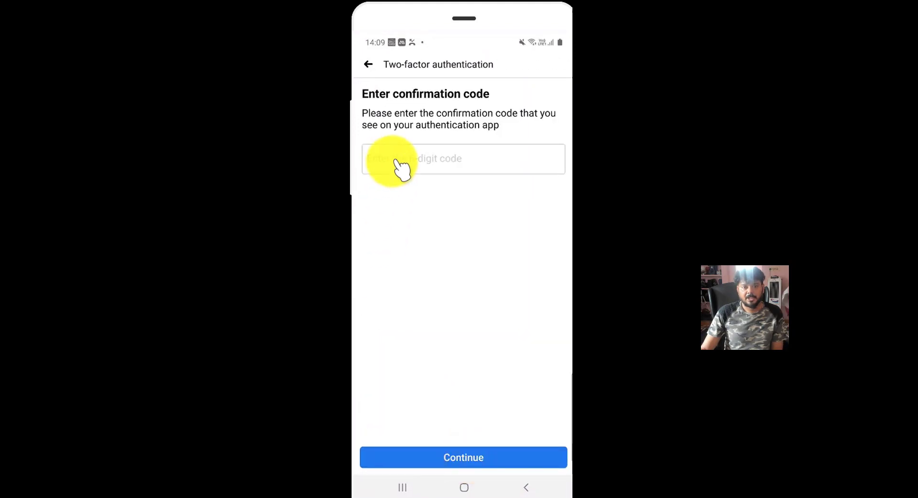
pyautogui.click(392, 160)
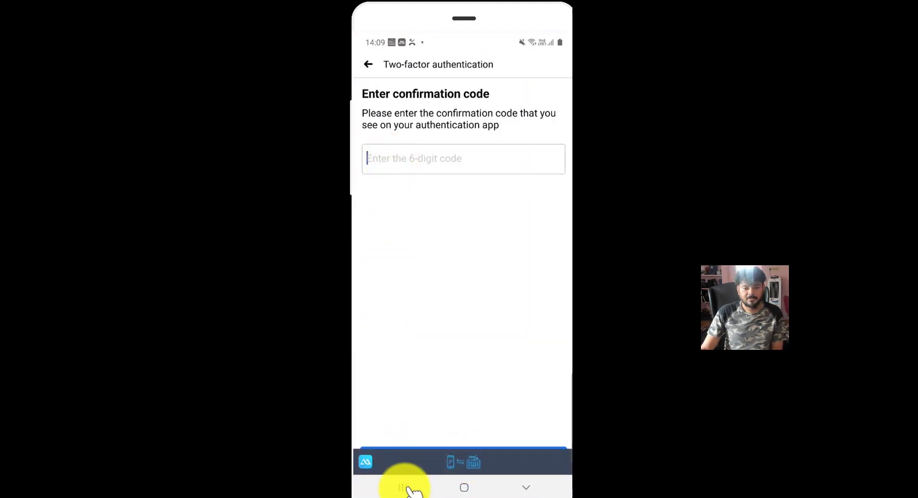
pyautogui.click(449, 462)
pyautogui.click(453, 367)
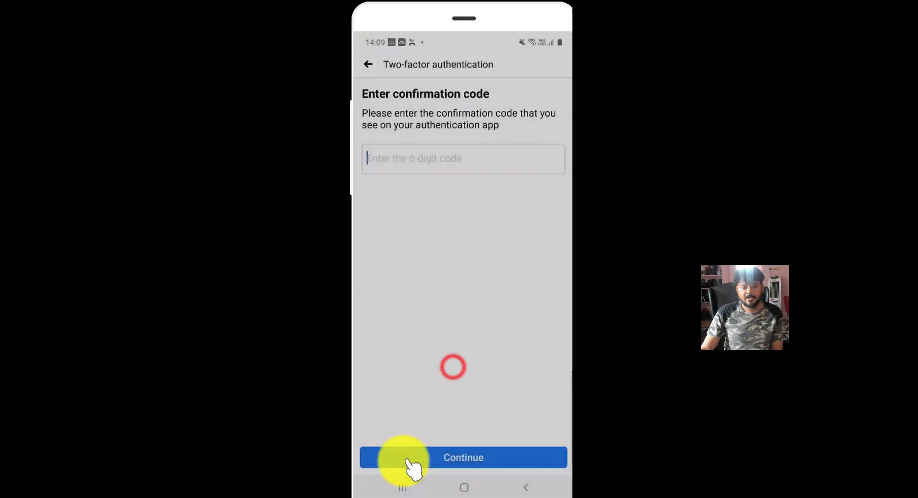
# Read the current six-digit code in Google Authenticator and come back to Facebook
pyautogui.click(400, 488)
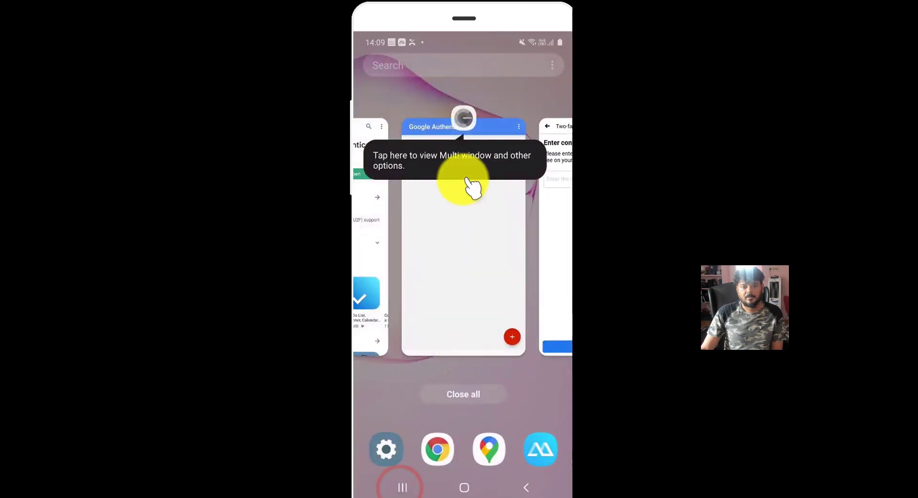
pyautogui.click(456, 209)
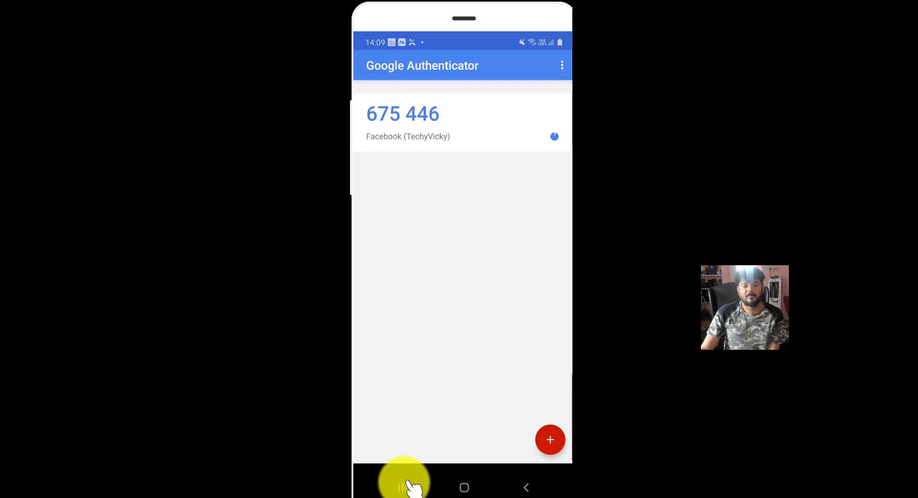
pyautogui.click(403, 486)
pyautogui.click(469, 234)
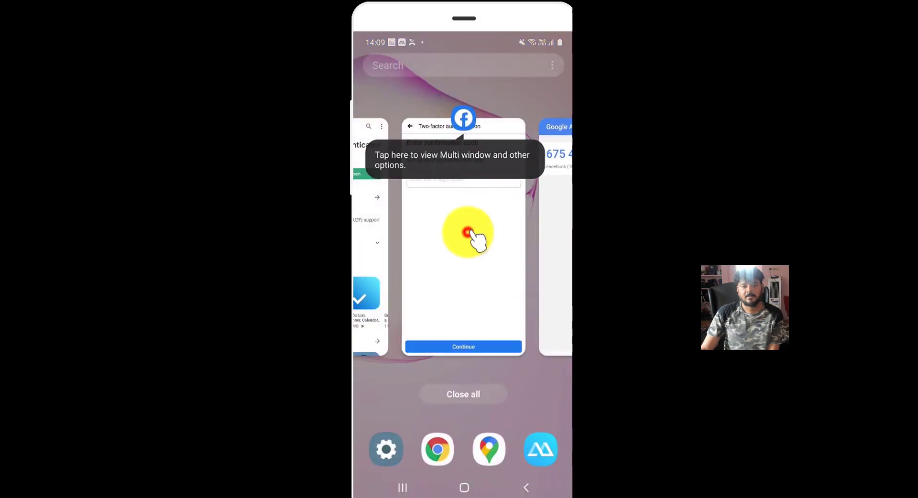
pyautogui.click(469, 233)
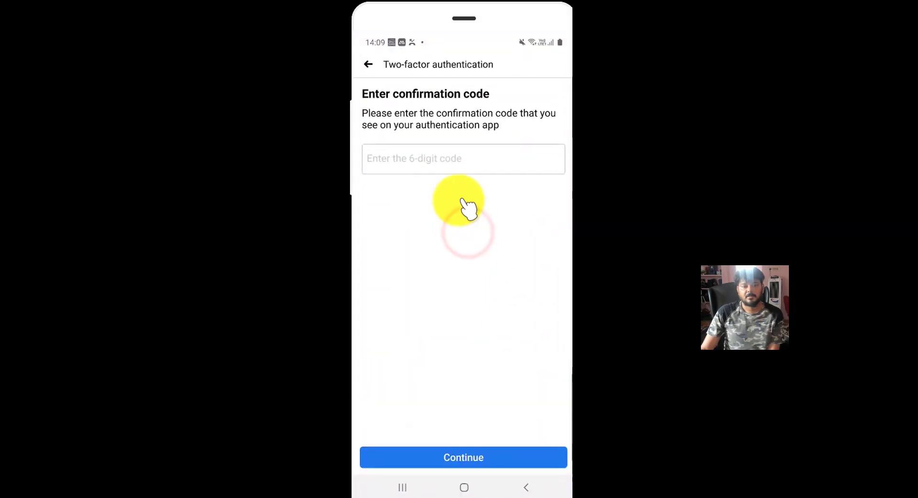
# Enter the six-digit authenticator code and submit it to turn two-factor authentication on
pyautogui.click(444, 159)
pyautogui.click(487, 383)
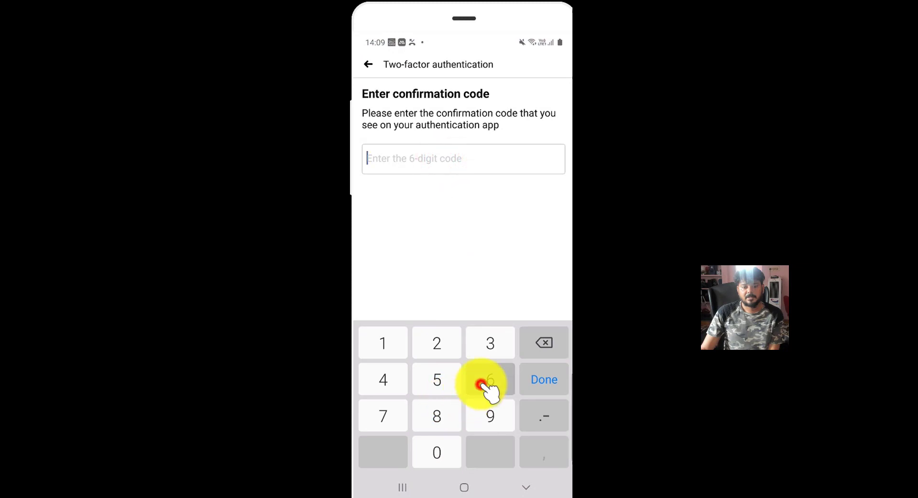
pyautogui.click(382, 418)
pyautogui.click(437, 379)
pyautogui.click(383, 380)
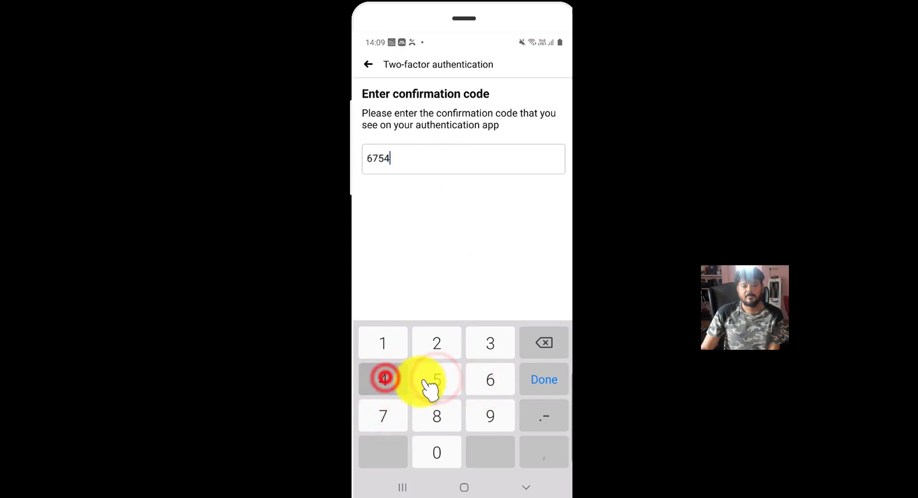
pyautogui.click(383, 378)
pyautogui.click(476, 378)
pyautogui.click(544, 381)
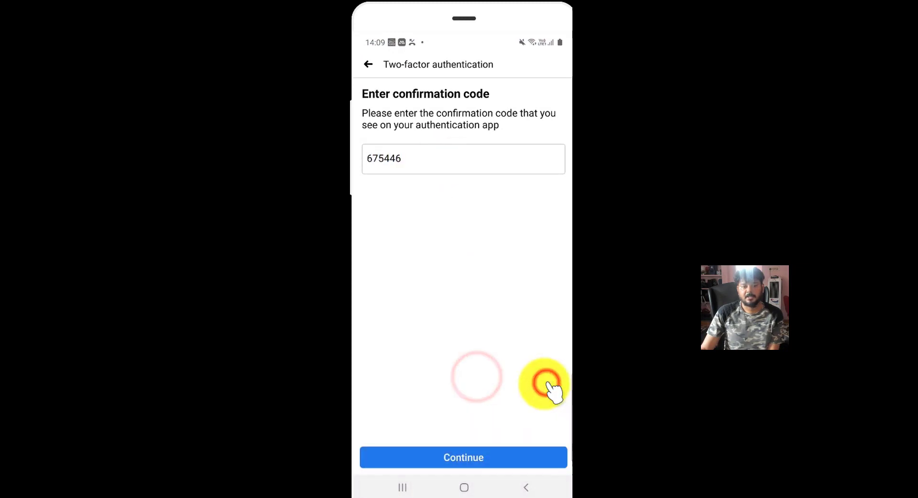
pyautogui.click(488, 460)
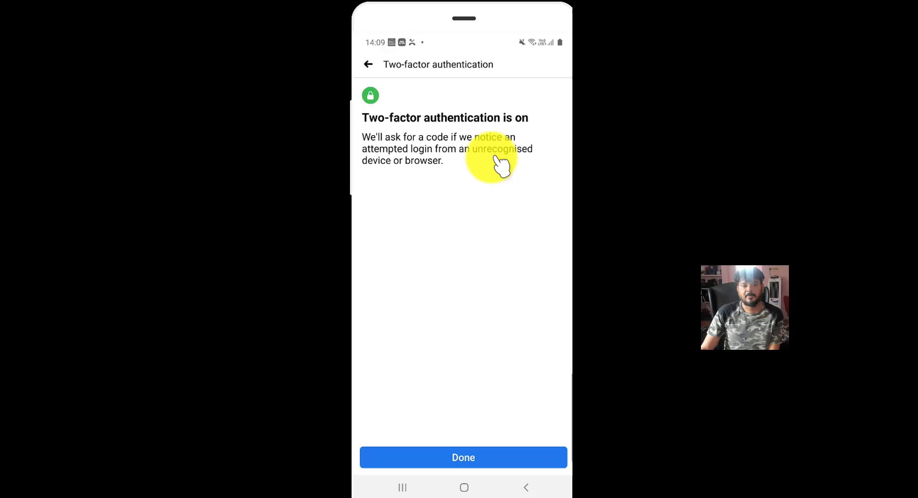
# Review the two-factor settings and Authentication app method, leaving it turned on
pyautogui.click(476, 456)
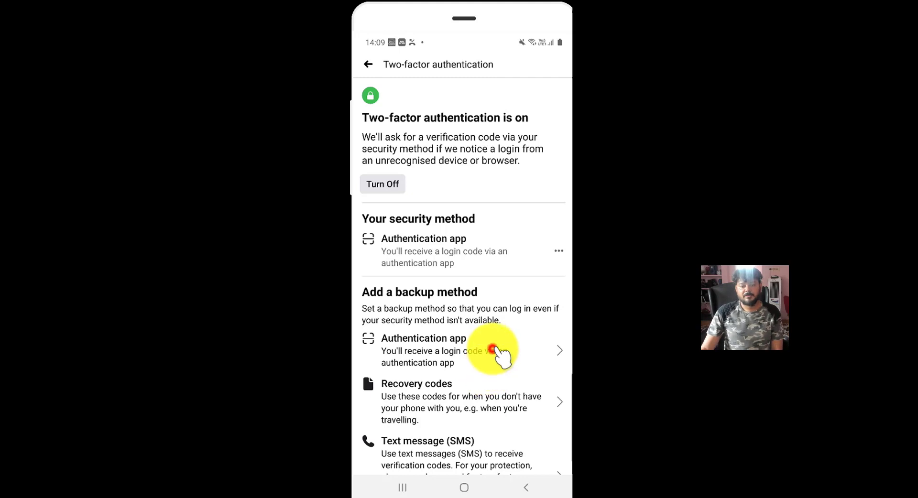
pyautogui.click(497, 353)
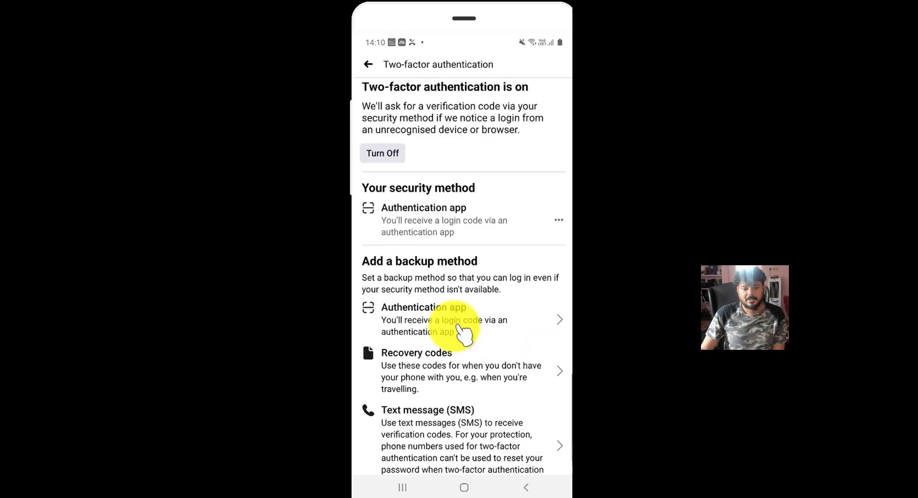
pyautogui.scroll(-1, 471, 256)
pyautogui.scroll(2, 478, 320)
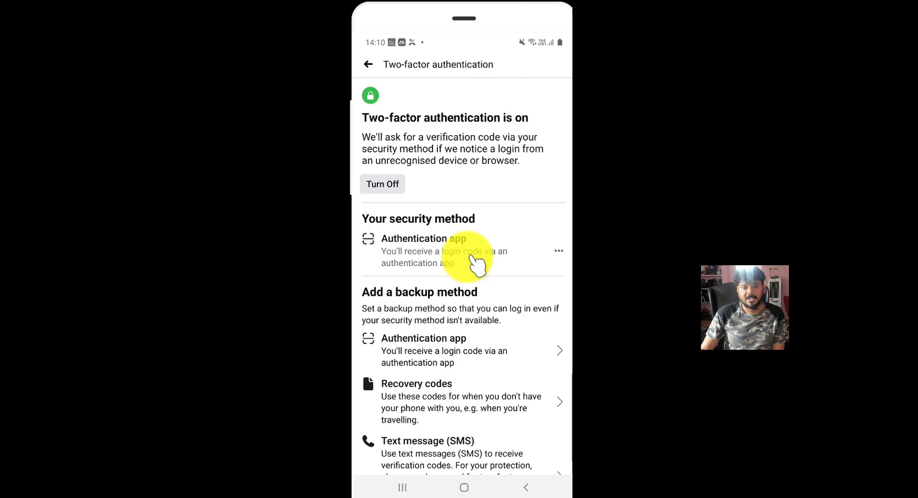
pyautogui.click(497, 251)
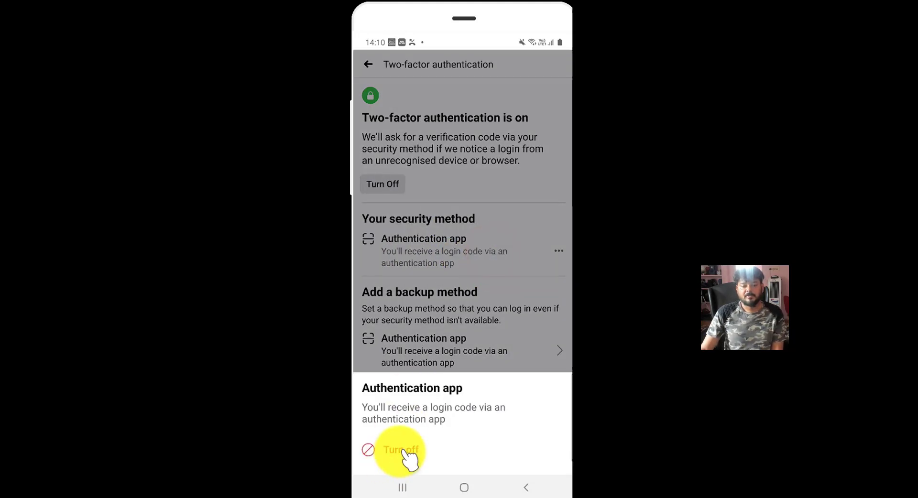
pyautogui.click(491, 229)
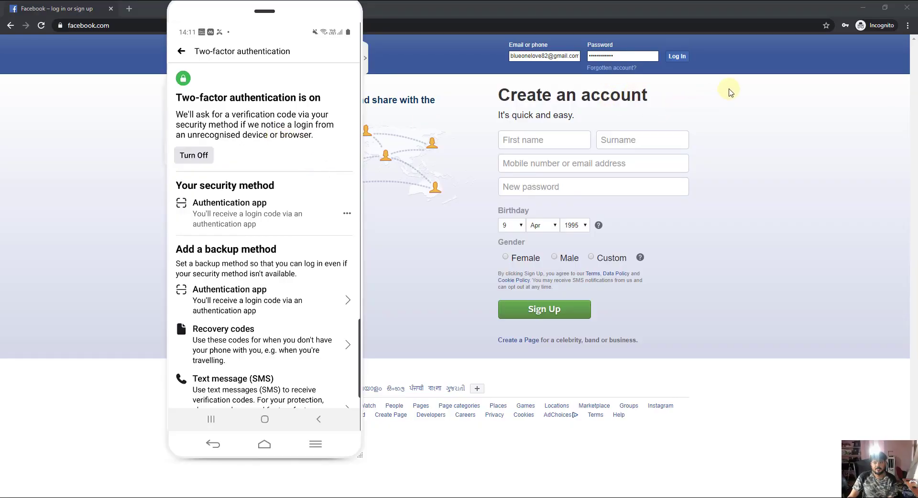
# Log in from the browser and read the current login code in Google Authenticator
pyautogui.click(678, 57)
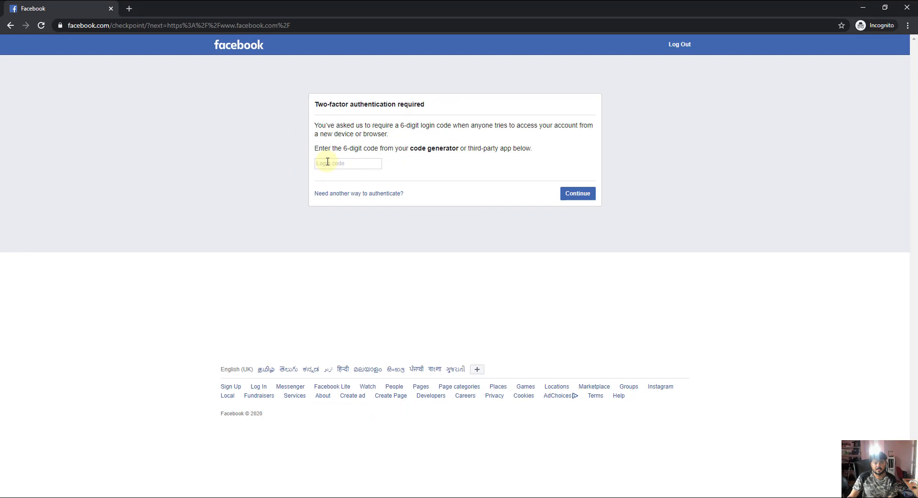
pyautogui.click(330, 165)
pyautogui.hotkey('alt', 'Tab')
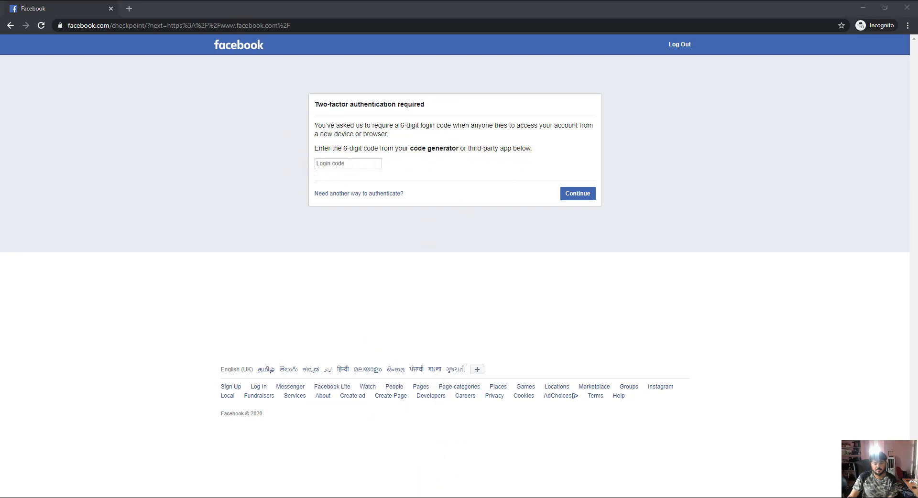
pyautogui.click(211, 420)
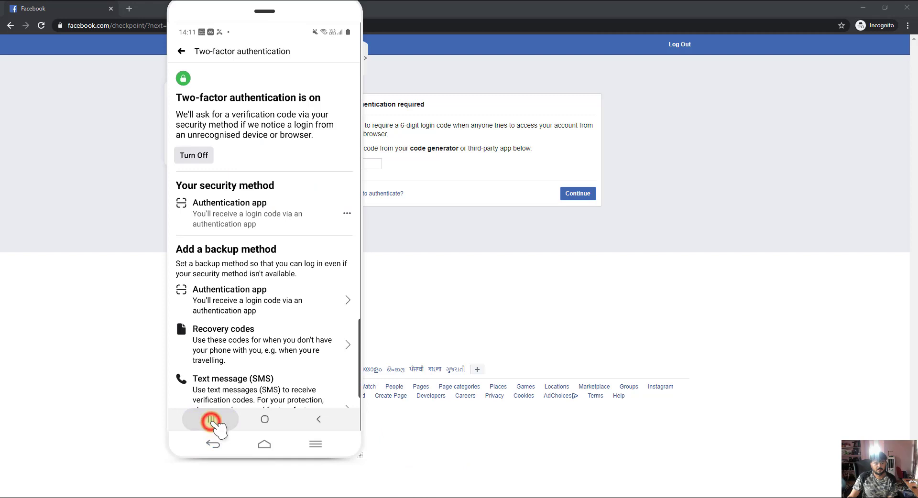
pyautogui.click(260, 182)
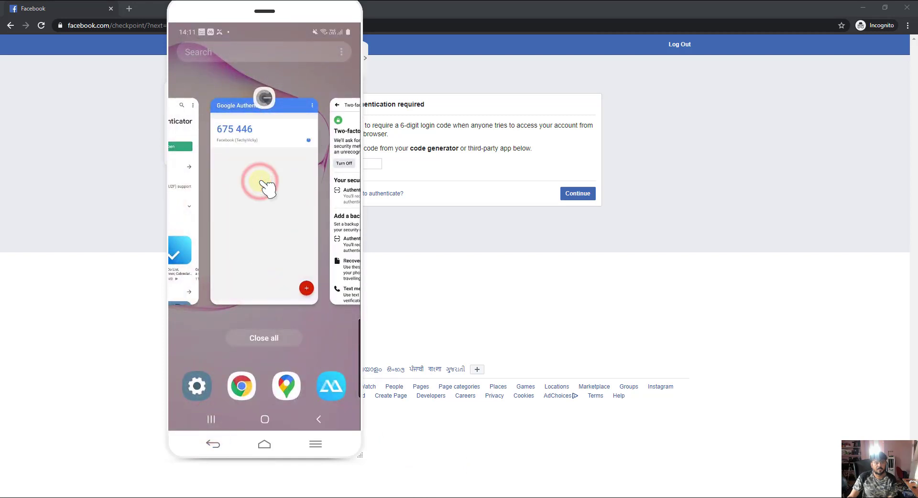
pyautogui.click(263, 182)
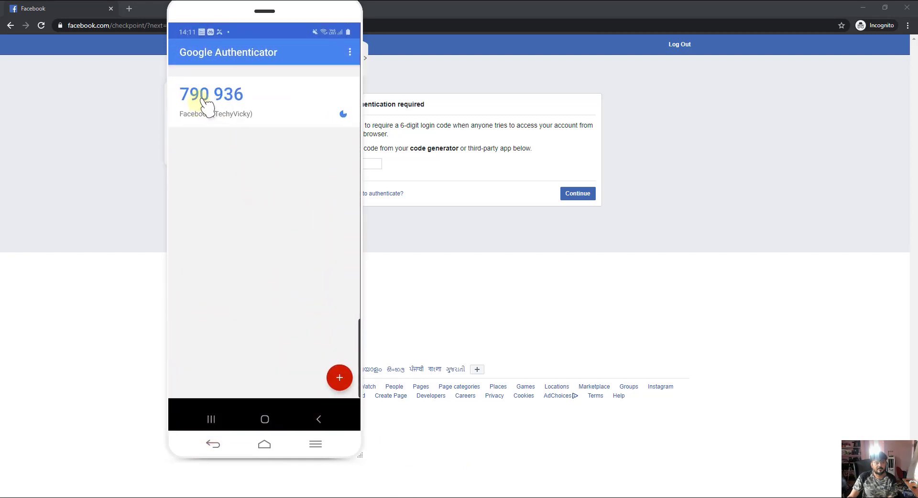
pyautogui.click(372, 164)
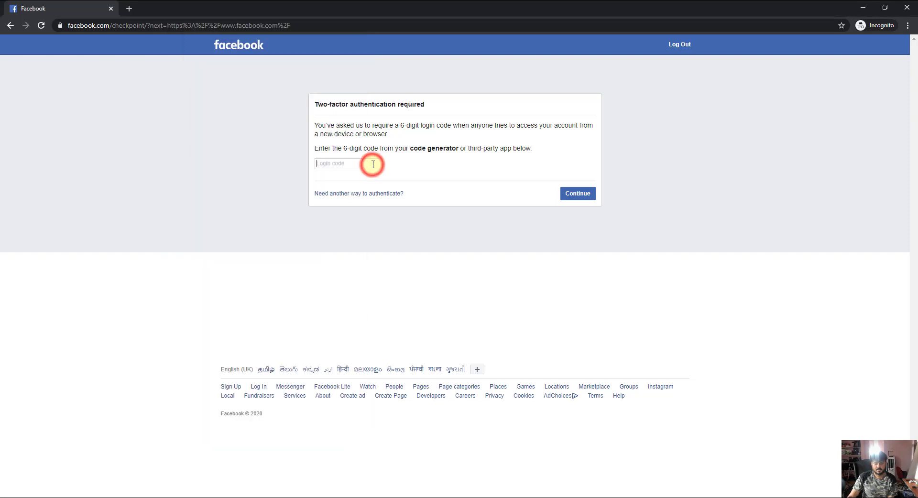
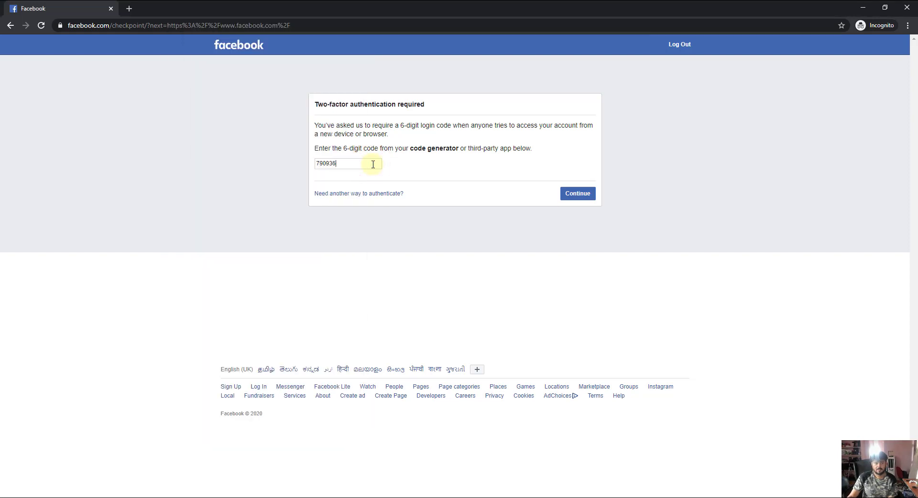
# Enter the authenticator's login code and finish logging in without saving the browser
pyautogui.click(579, 196)
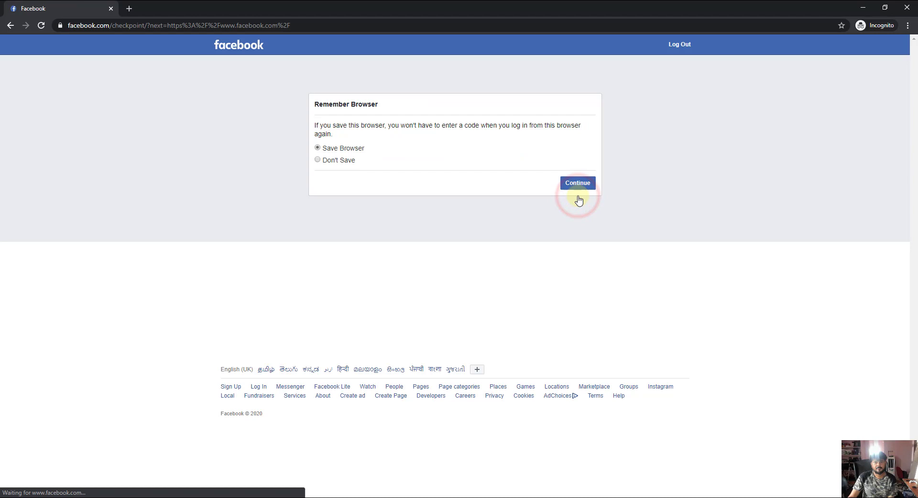
pyautogui.click(317, 160)
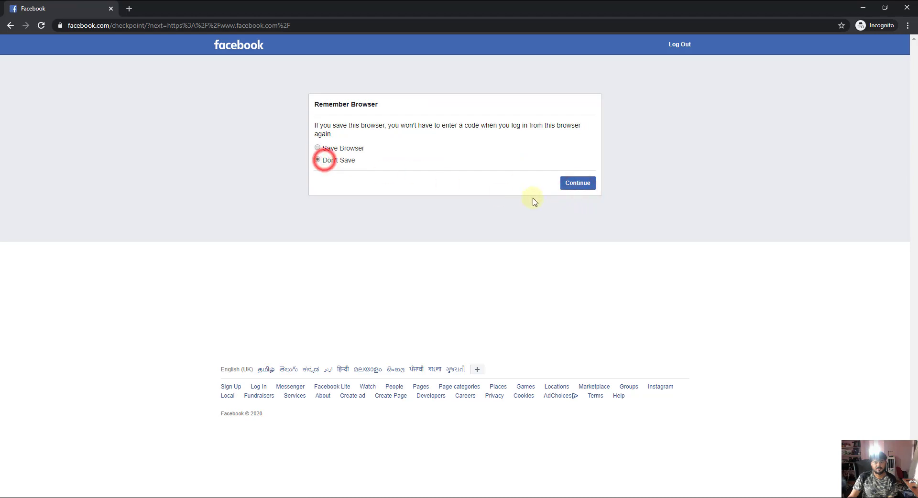
pyautogui.click(567, 184)
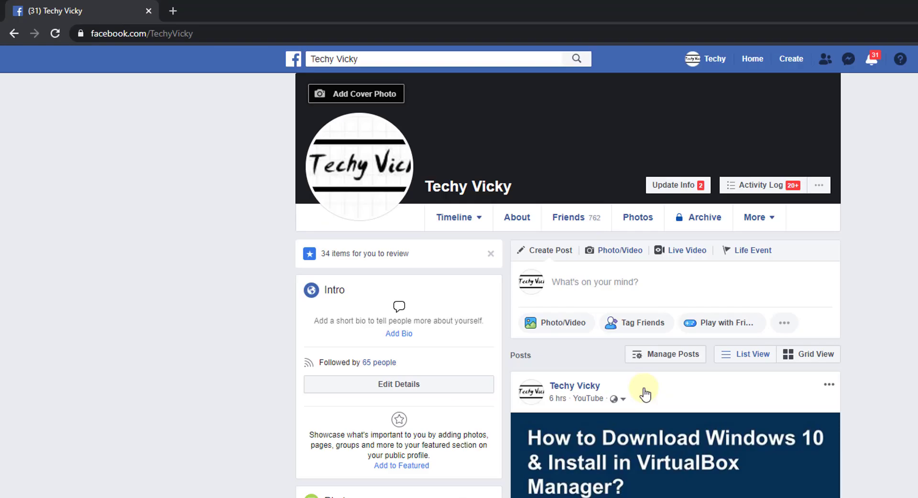